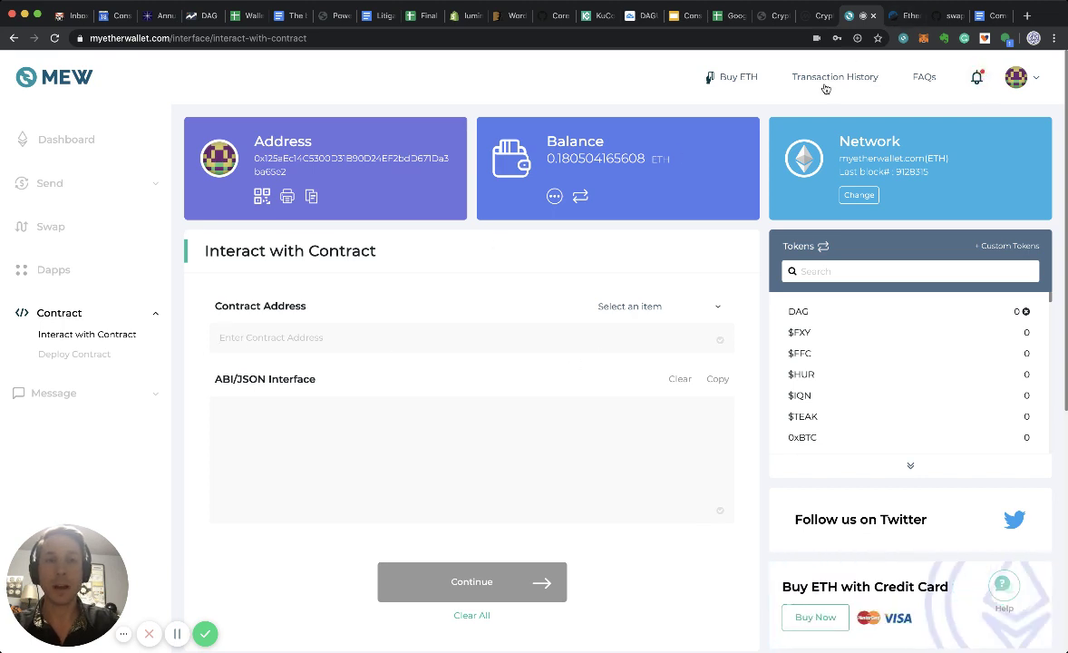
Step: Copy the new contract's address from Etherscan's To row into MEW's Contract Address field
key("ctrl+Tab")
double_click(468, 360)
key("super+c")
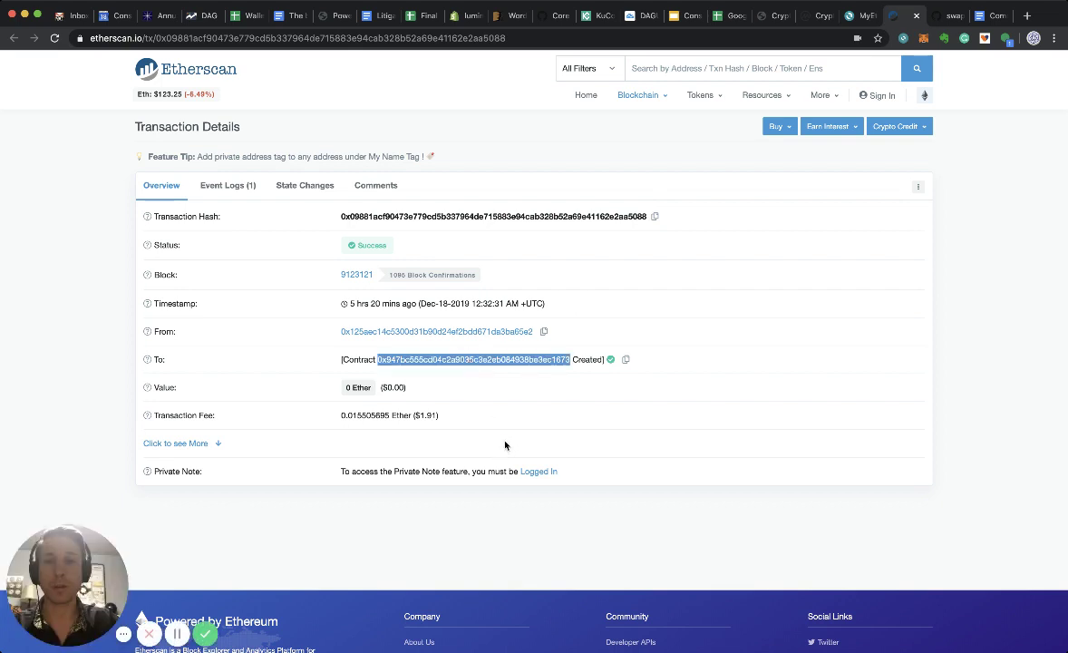
left_click(849, 14)
key("super+v")
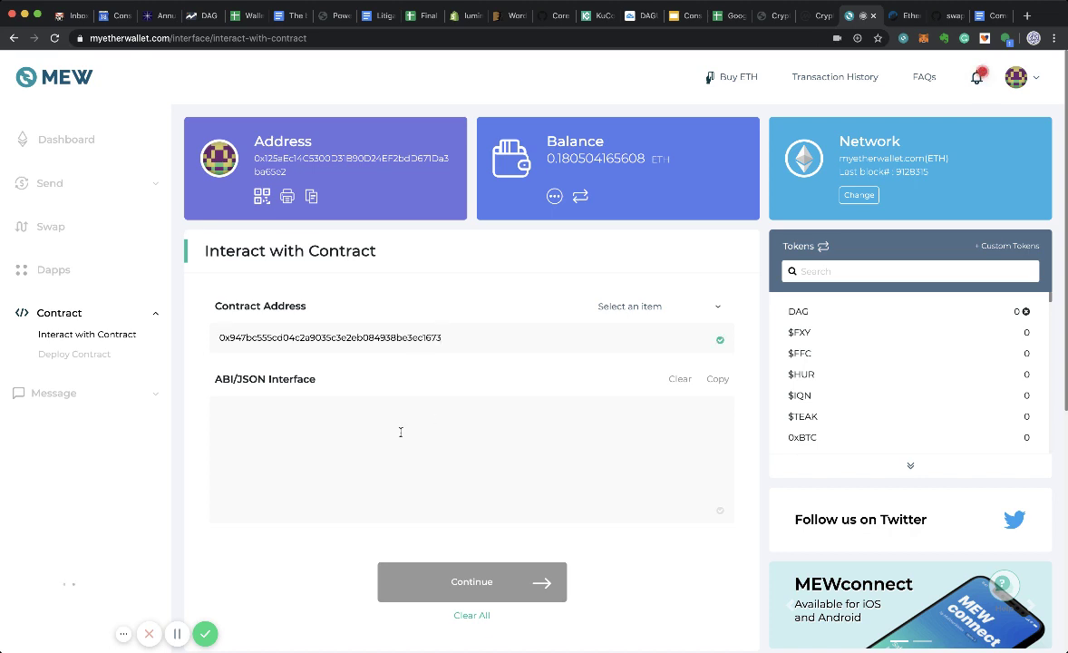
left_click(401, 431)
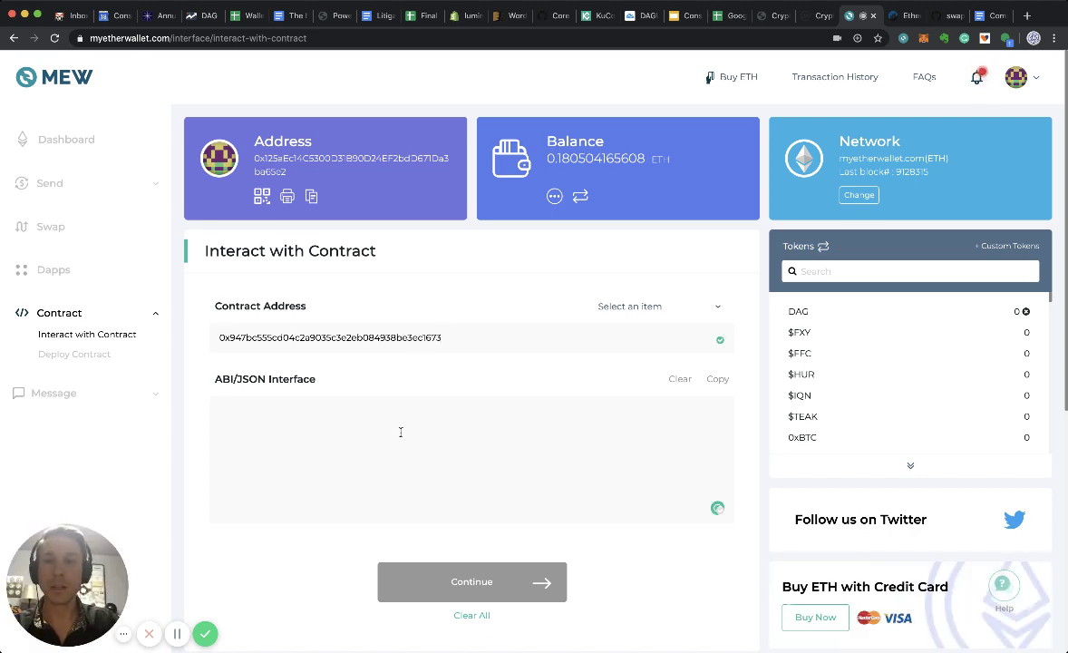
Step: Copy the full swap-contract abi.json from GitHub into MEW's ABI/JSON Interface box
left_click(948, 16)
scroll(501, 337, "up", 20)
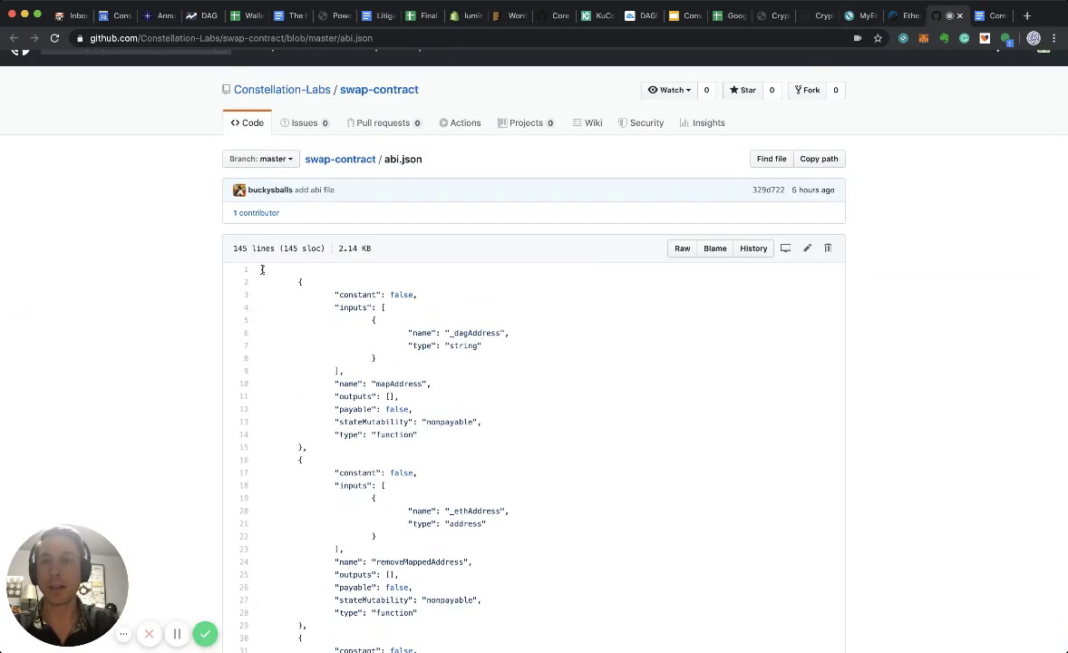
left_click_drag(261, 269, 505, 544)
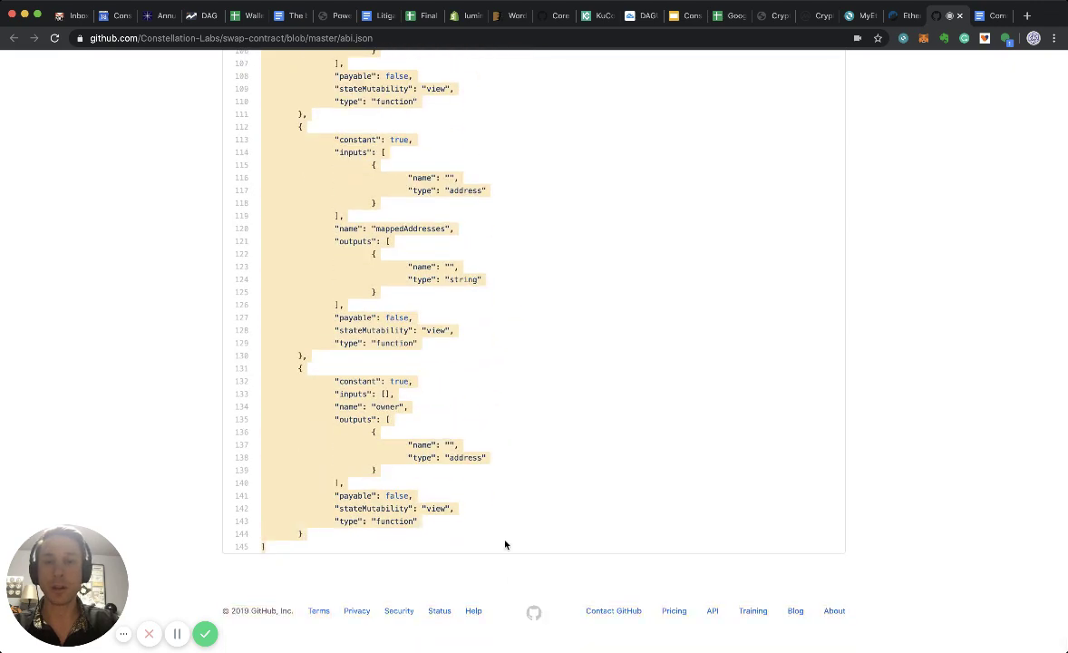
left_click(859, 19)
key("ctrl+v")
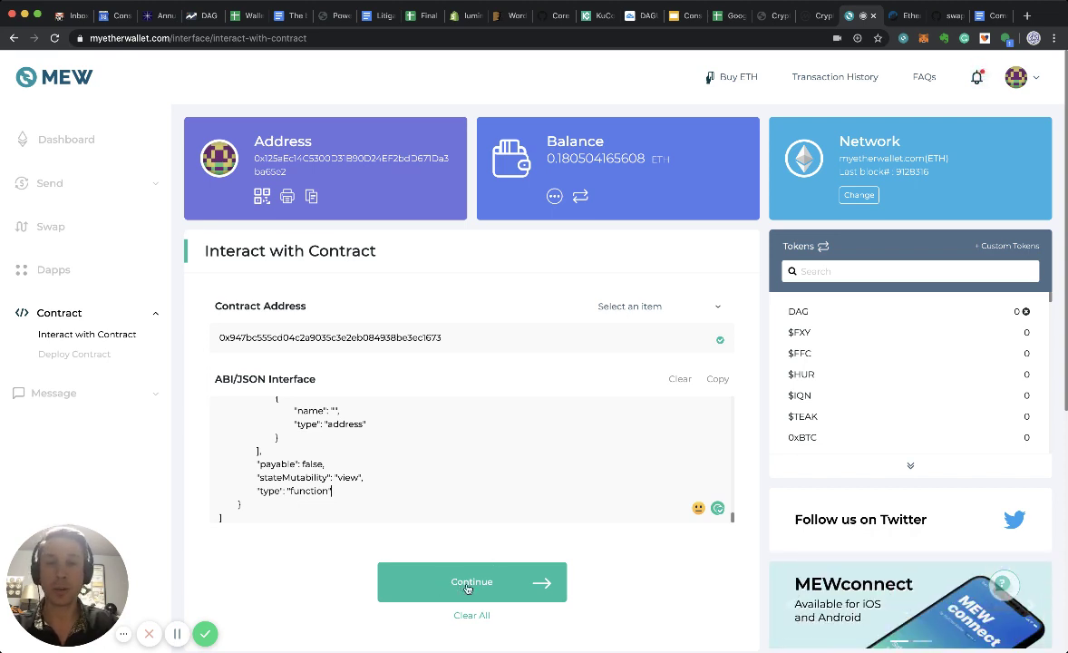
Step: Continue to the Read / Write Contract view and select the mapAddress function
left_click(468, 587)
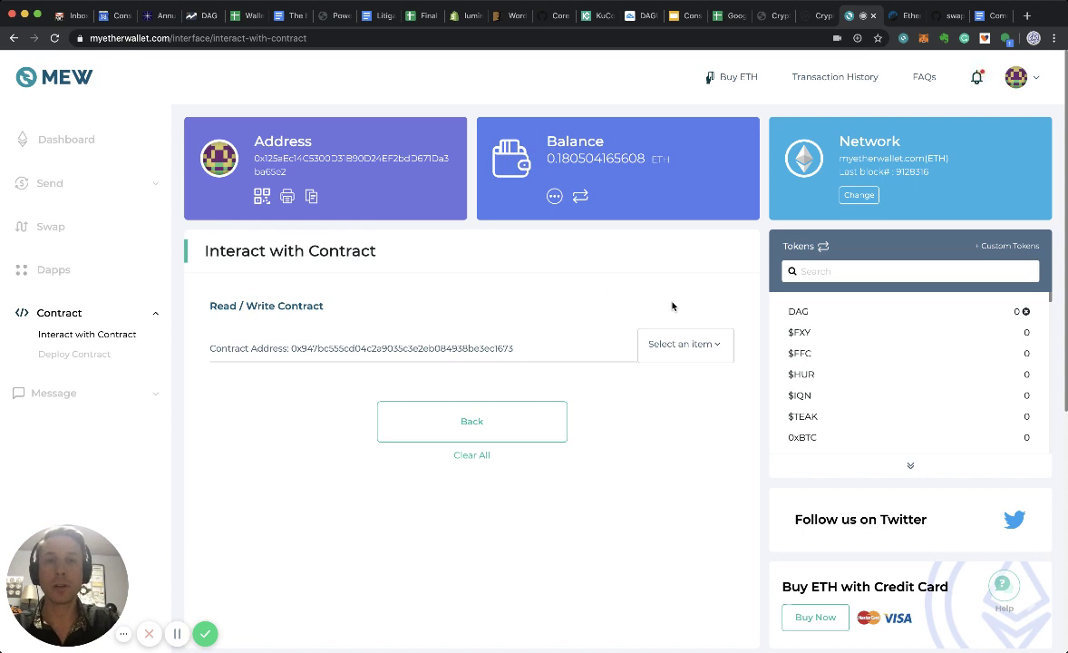
left_click(718, 346)
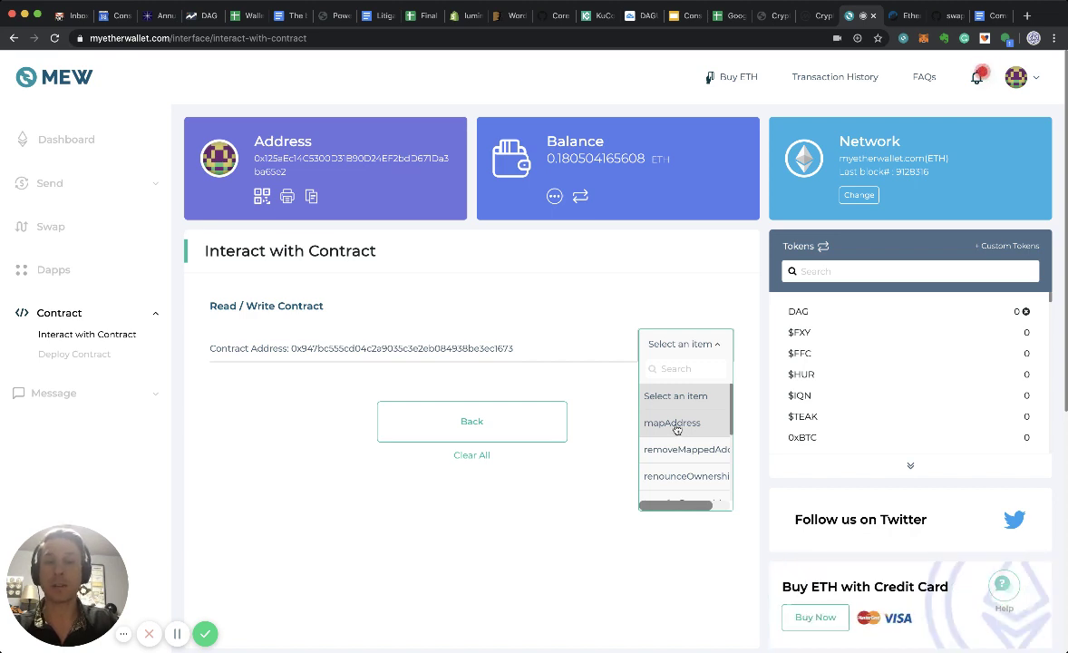
scroll(676, 429, "down", 3)
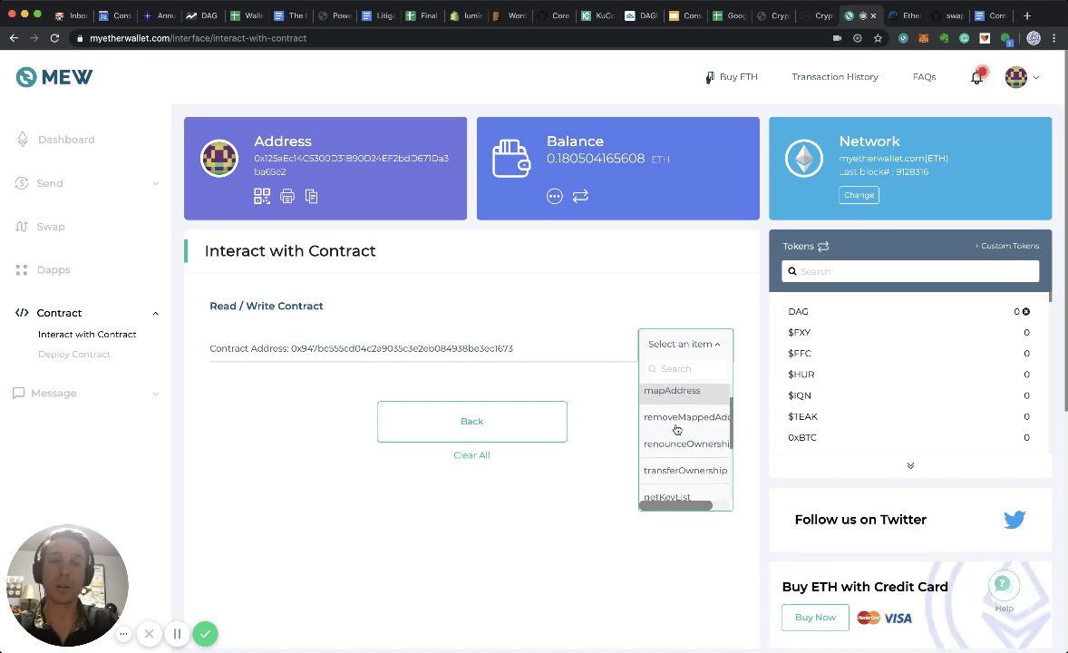
scroll(676, 429, "up", 1)
scroll(675, 429, "up", 1)
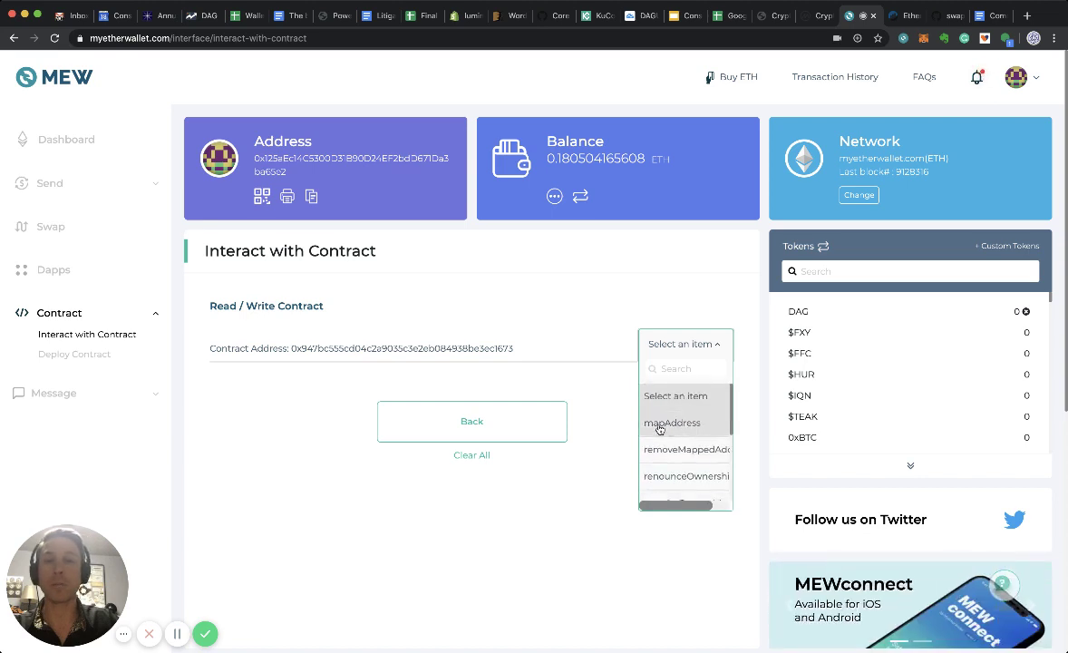
left_click(659, 422)
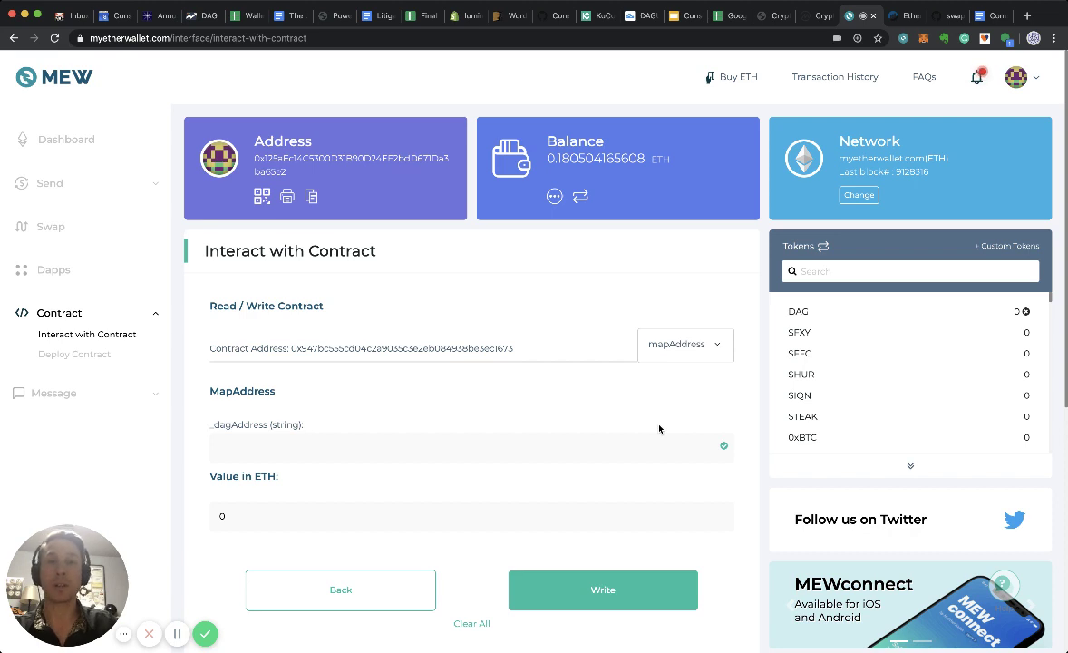
Step: Write mapAddress with _dagAddress 'newdagwallet01' and 0 ETH, confirming and sending the transaction
scroll(507, 388, "down", 2)
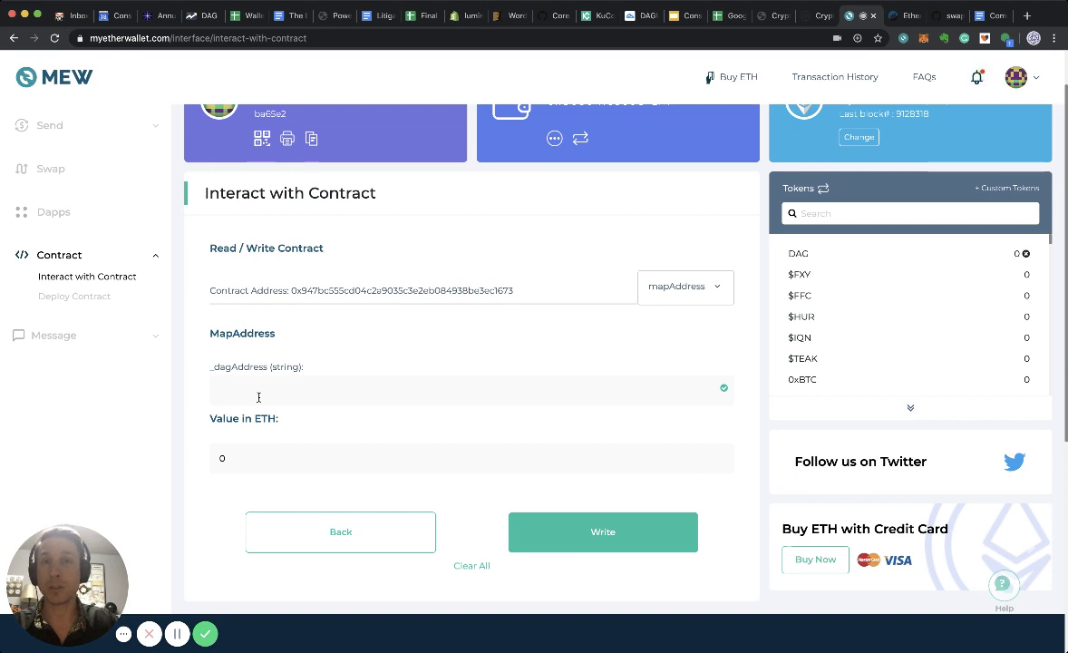
left_click(258, 397)
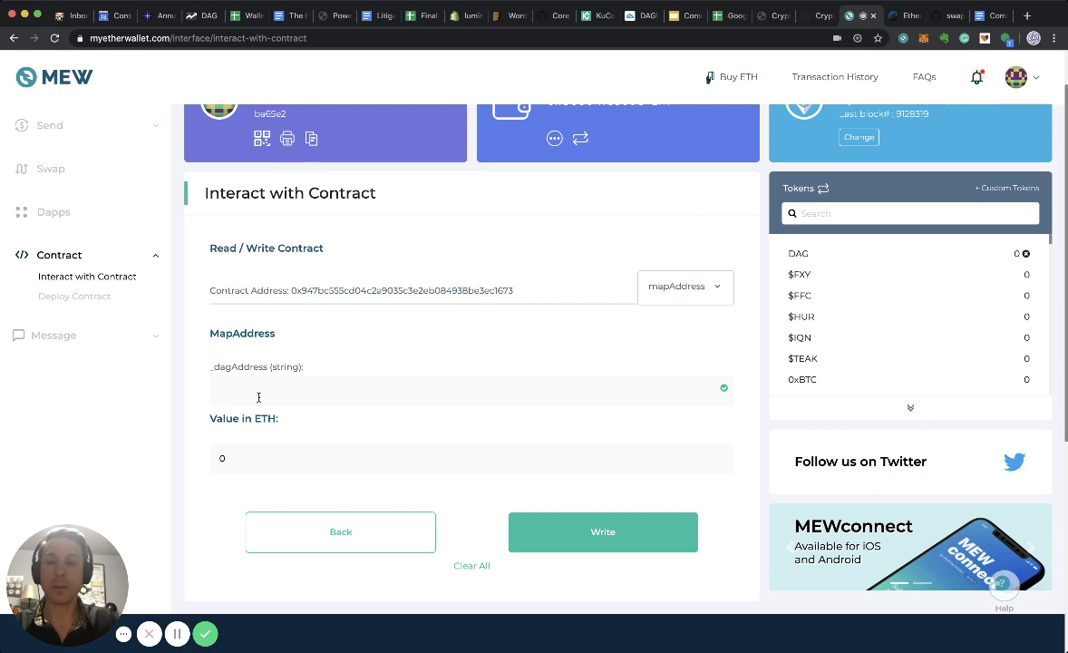
type("newdag")
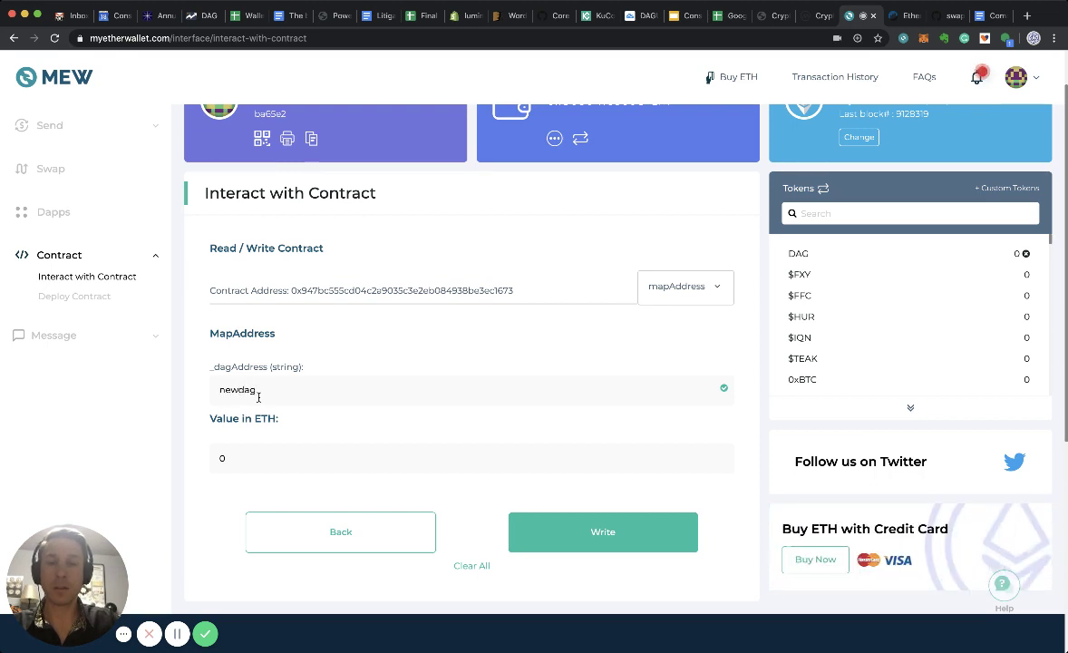
type("wallet01")
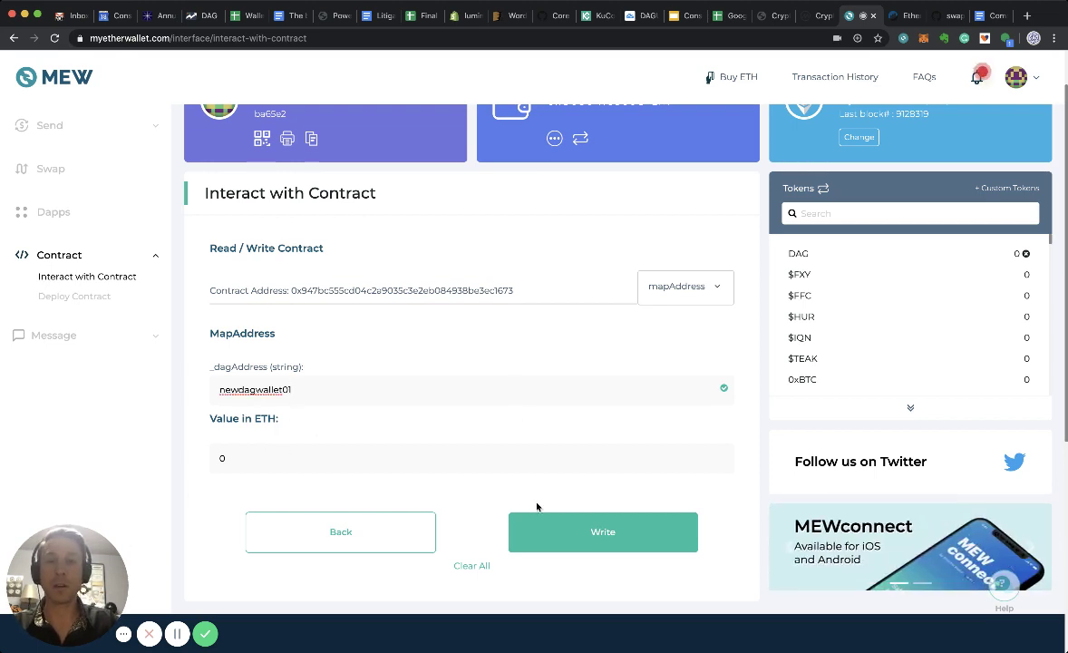
left_click(584, 534)
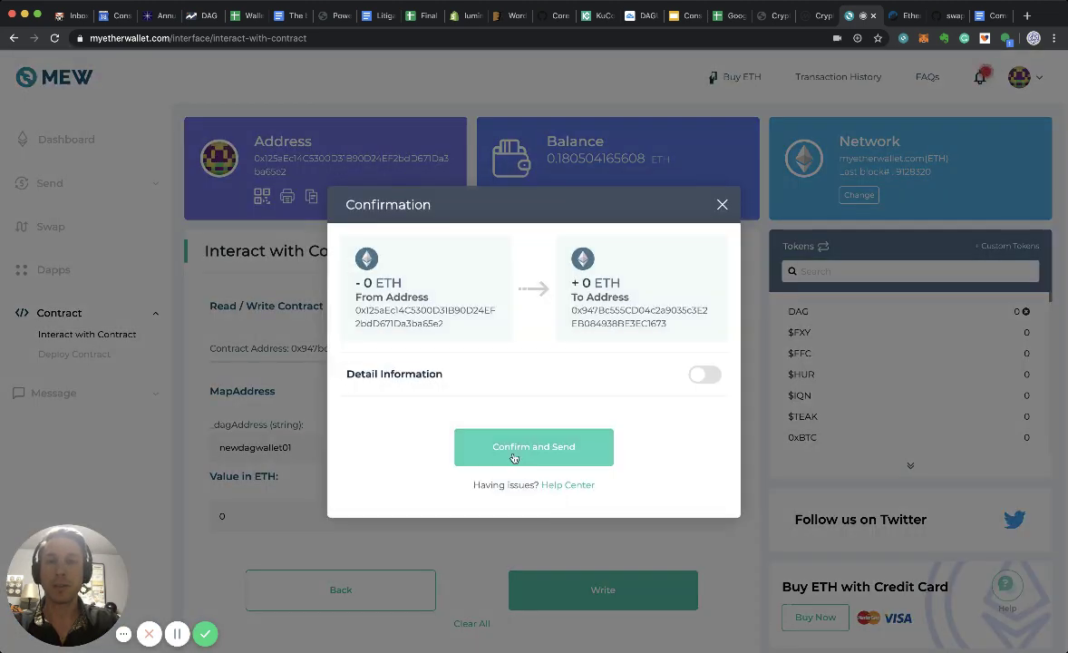
left_click(513, 456)
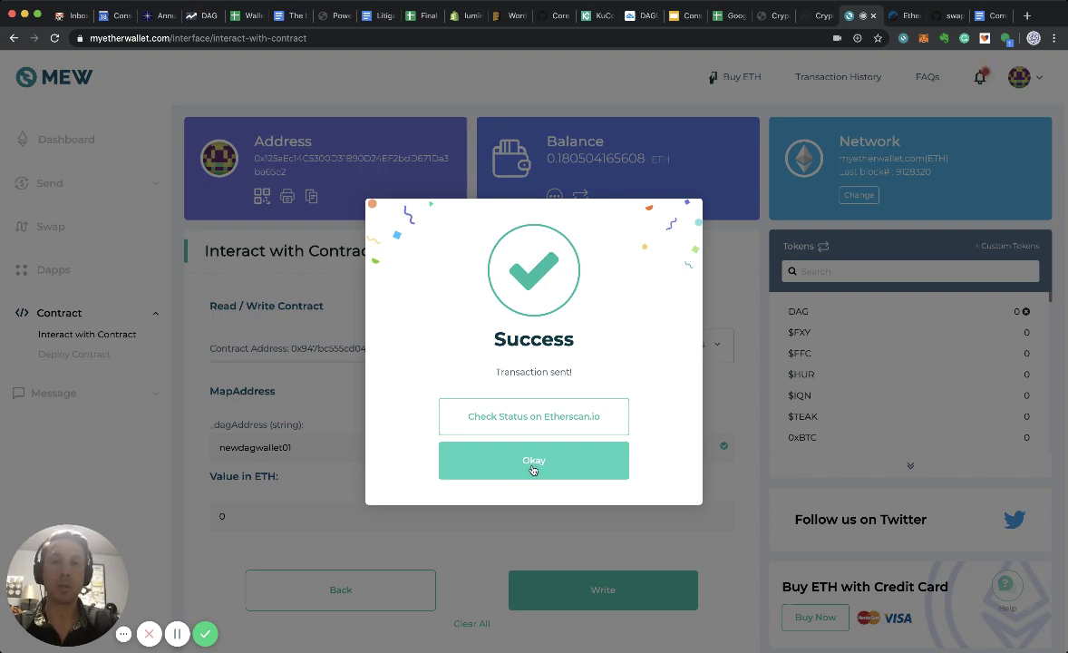
left_click(533, 462)
scroll(532, 465, "down", 1)
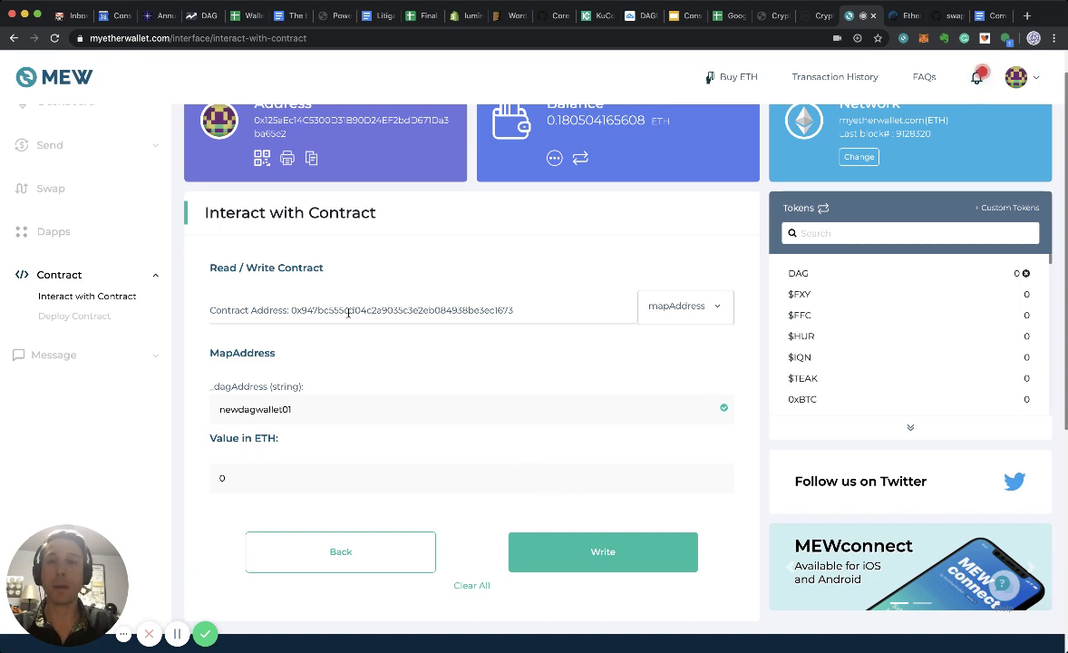
scroll(362, 185, "up", 1)
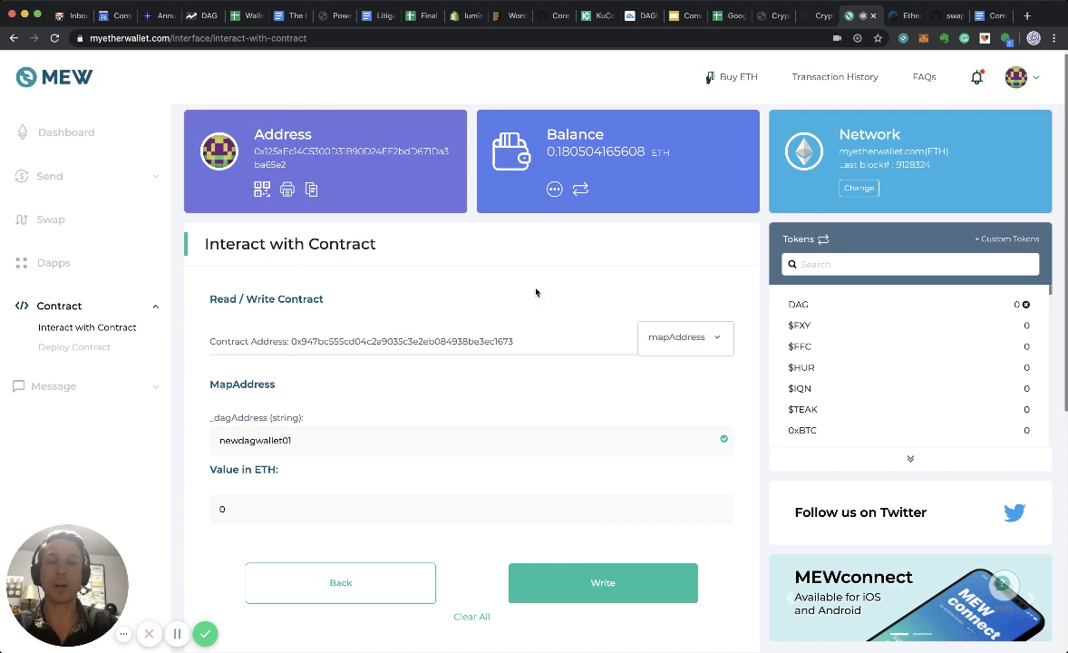
Step: Select the mappedAddresses lookup function from the contract function list
left_click(708, 337)
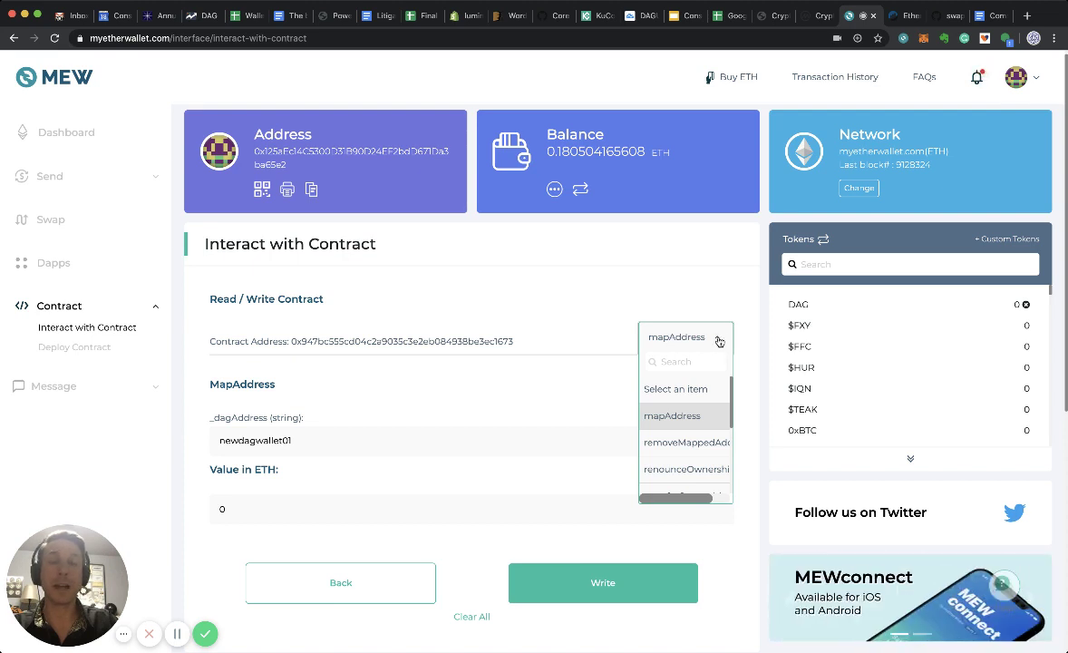
scroll(691, 341, "down", 1)
scroll(681, 412, "down", 3)
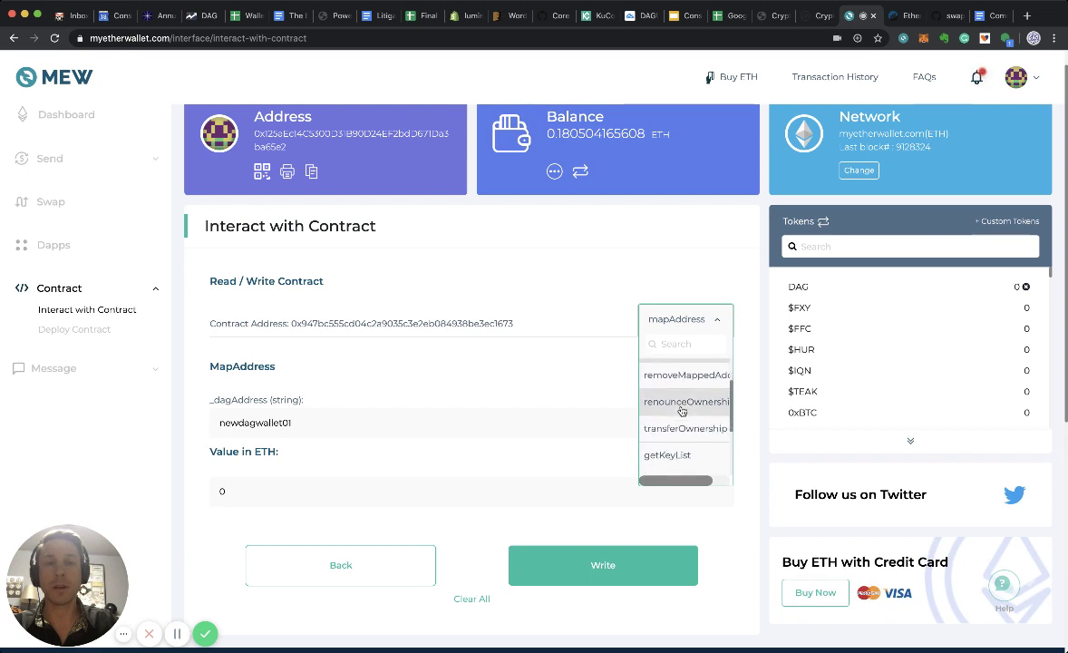
scroll(681, 412, "down", 3)
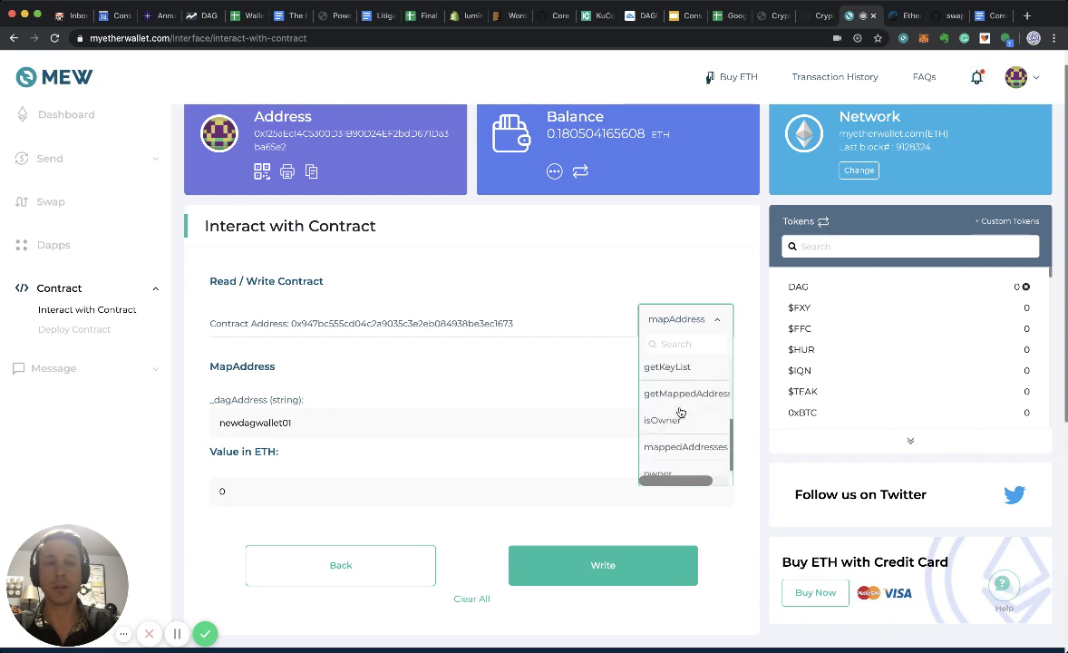
left_click(677, 436)
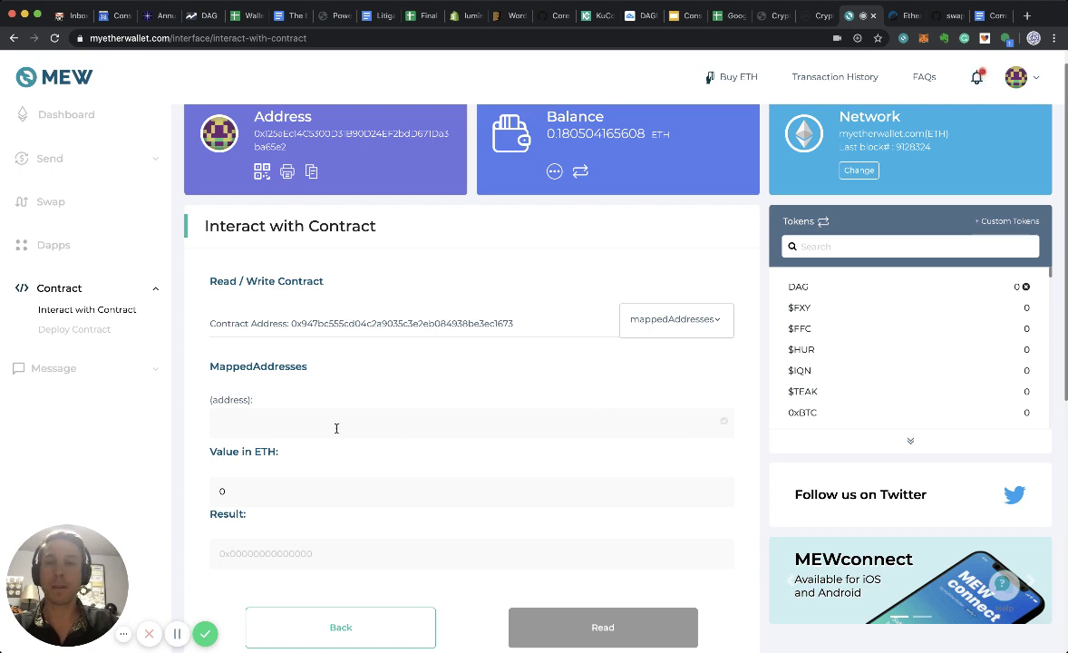
Step: Query mappedAddresses with the wallet's own address, returning newdagwallet01
left_click(310, 172)
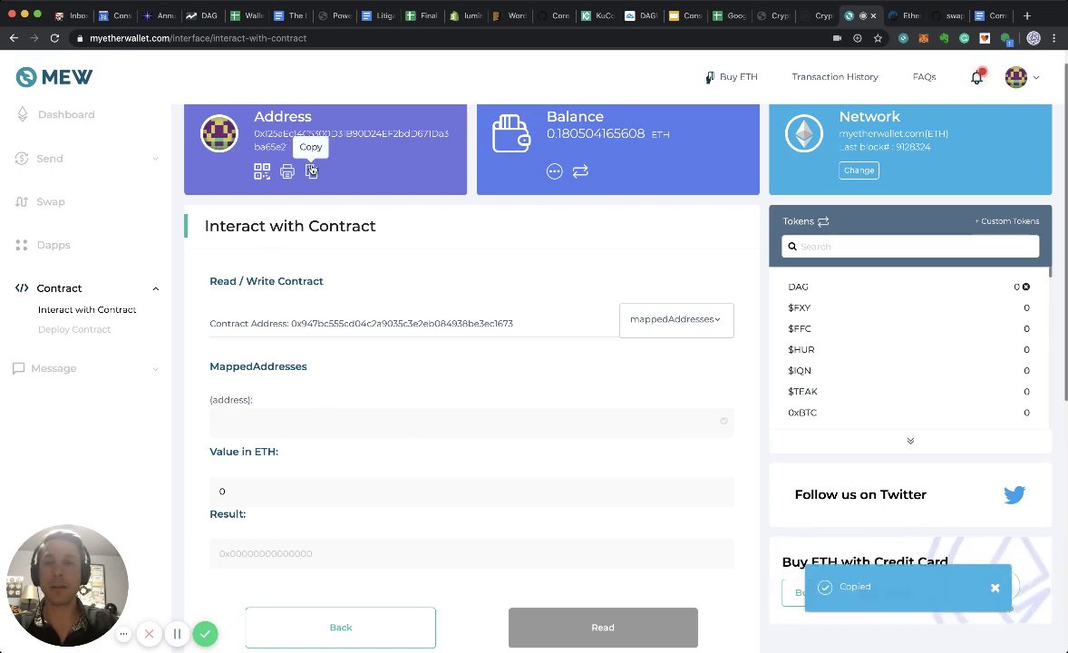
left_click(254, 414)
key("super+v")
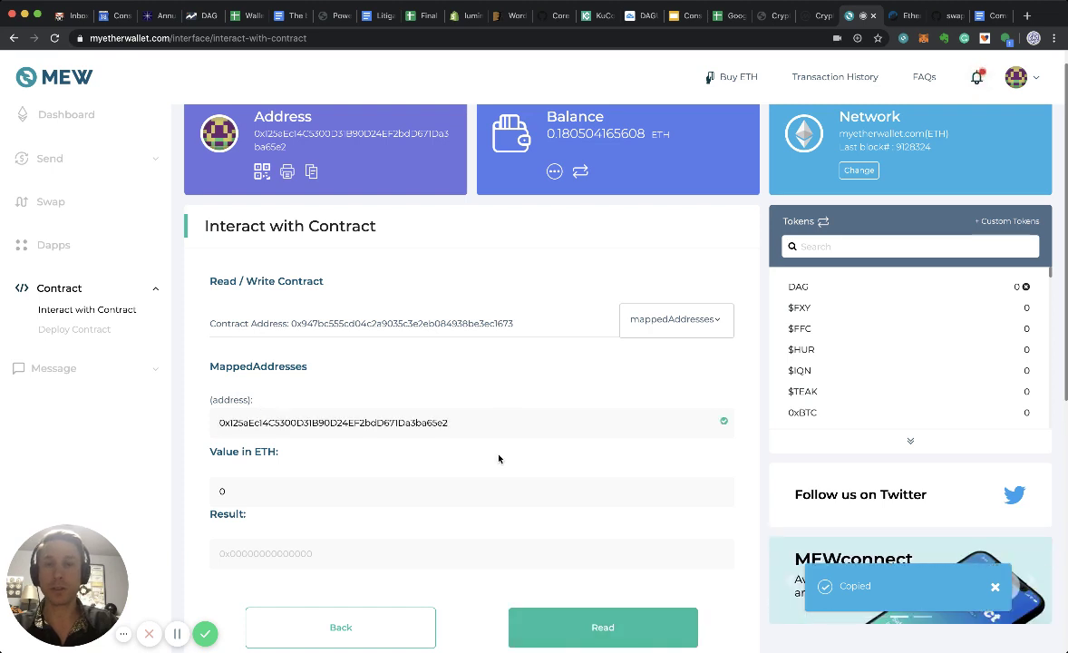
scroll(498, 458, "down", 1)
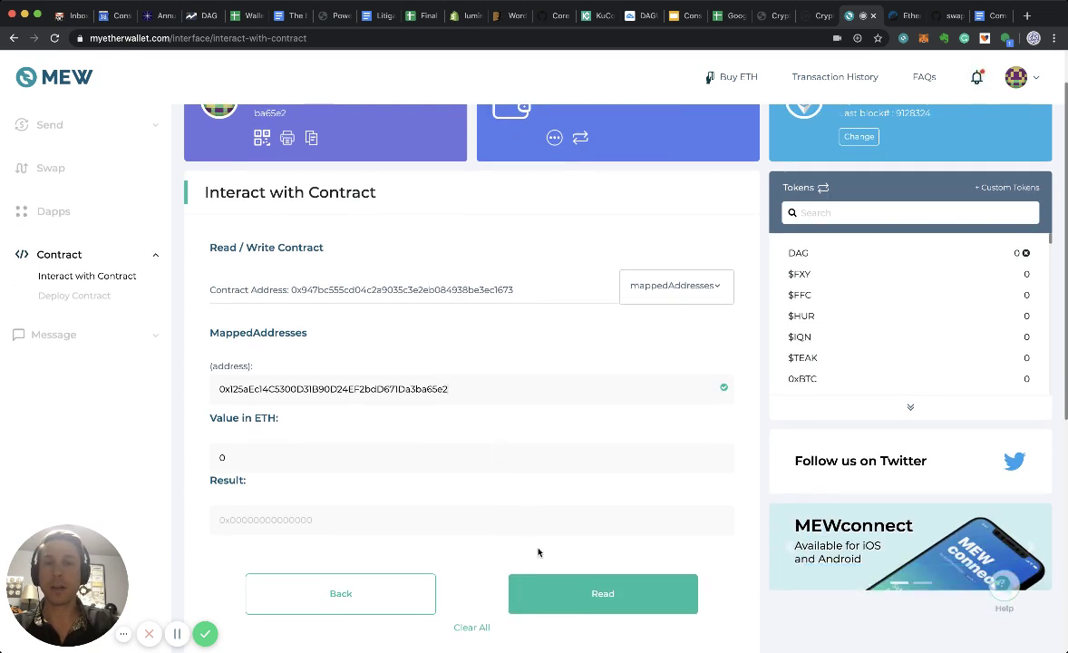
left_click(552, 599)
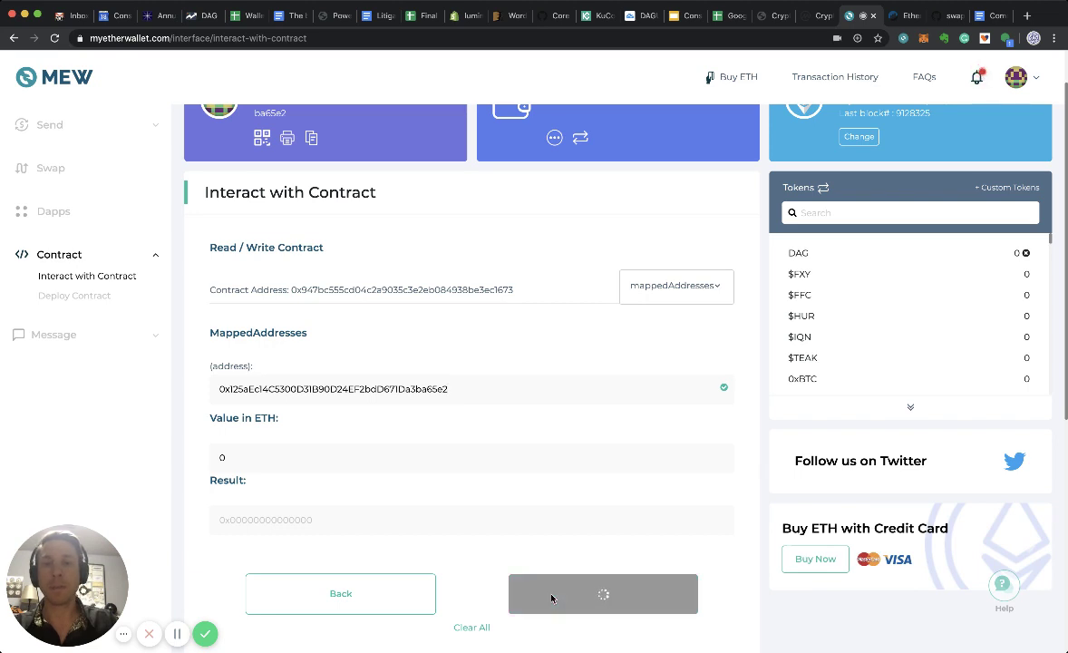
scroll(500, 500, "down", 2)
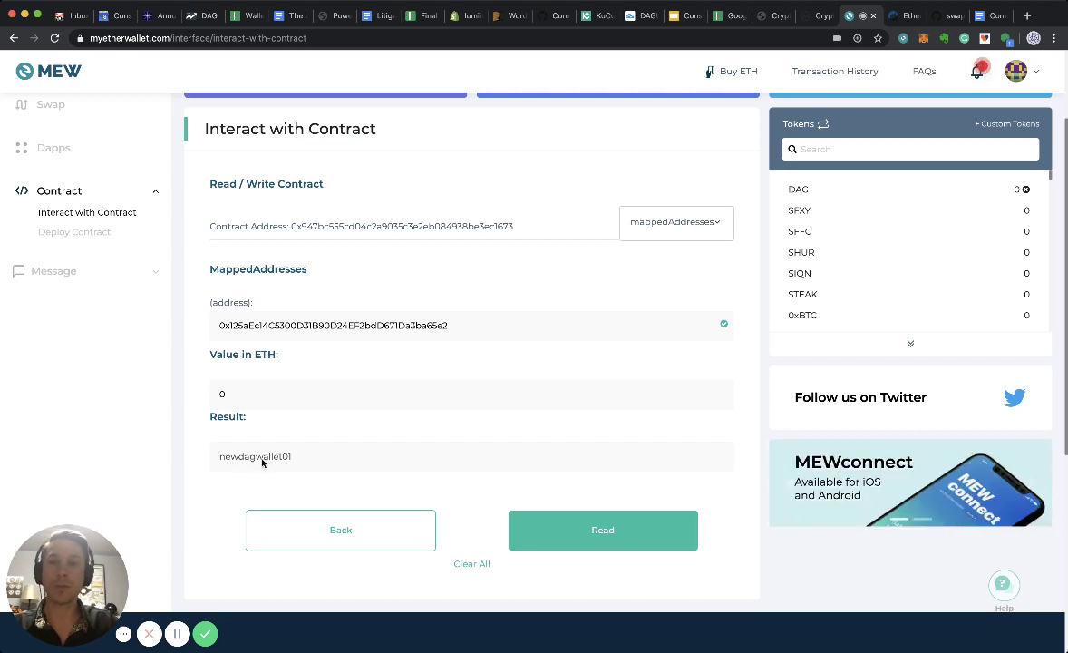
scroll(262, 462, "up", 1)
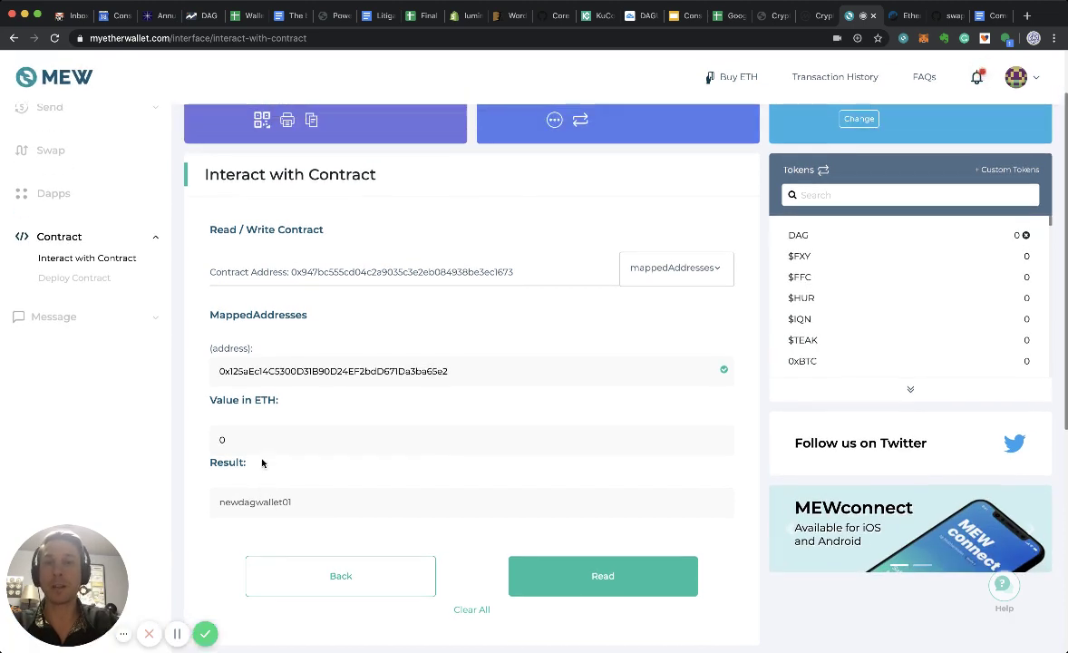
scroll(262, 460, "up", 1)
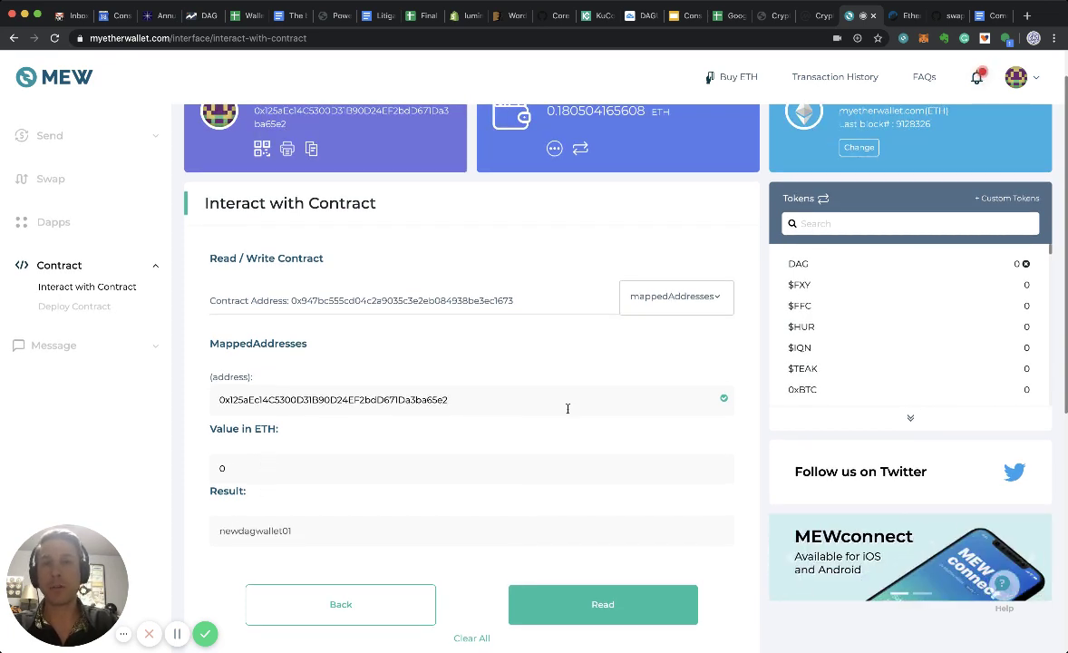
Step: Select the removeMappedAddress function from the contract function list
left_click(722, 300)
scroll(684, 421, "up", 3)
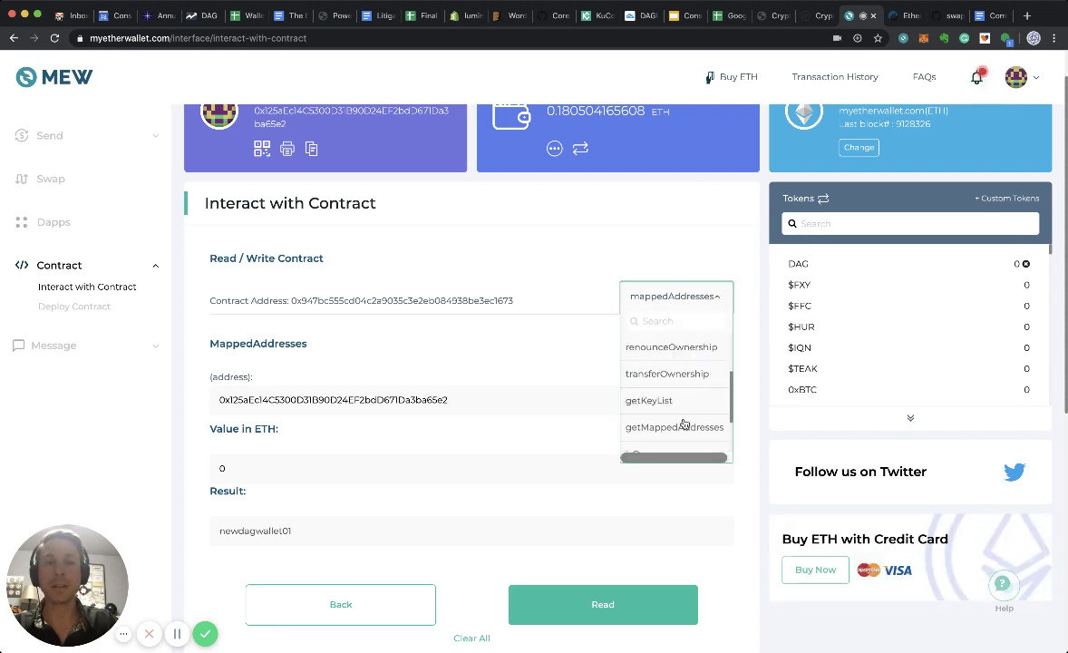
scroll(685, 421, "up", 3)
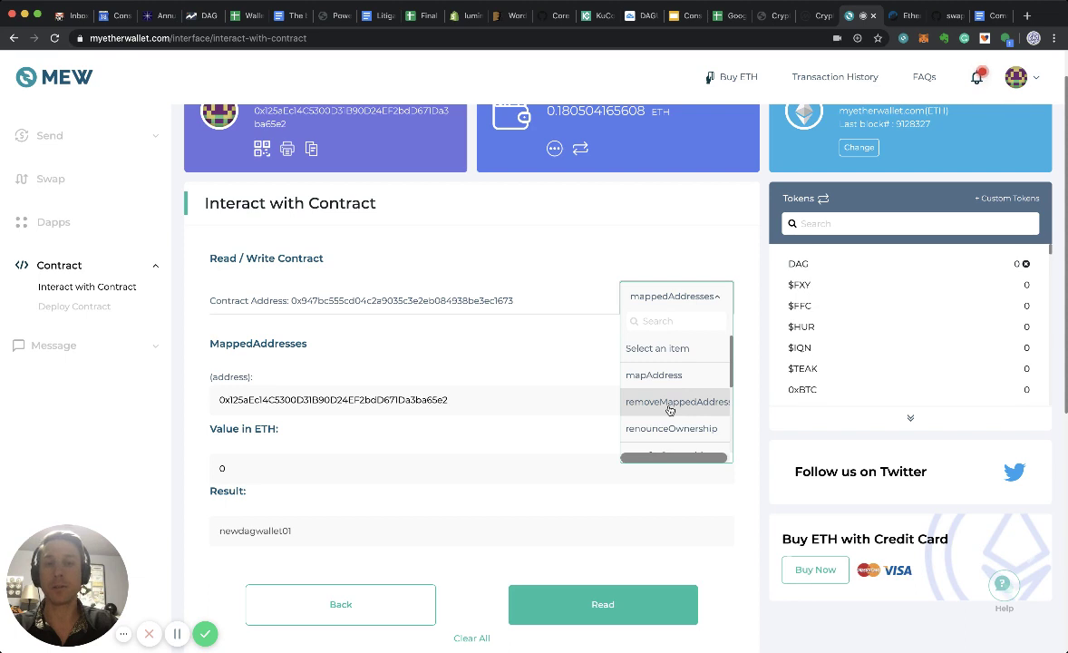
left_click(668, 406)
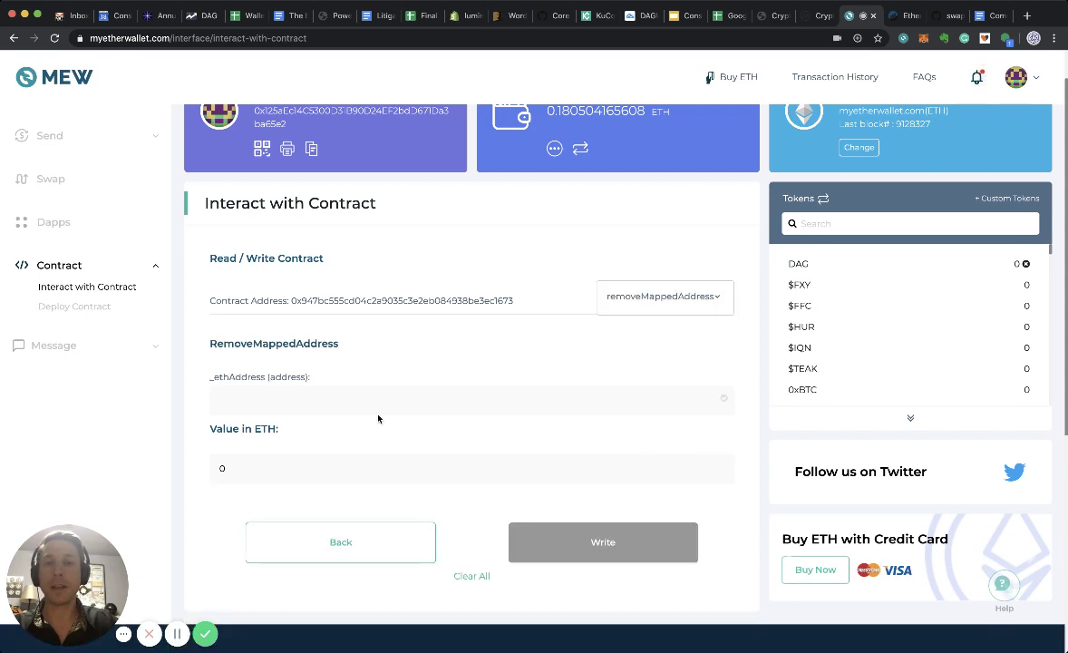
Step: Send removeMappedAddress with the wallet's own address as _ethAddress and 0 ETH
scroll(358, 217, "up", 1)
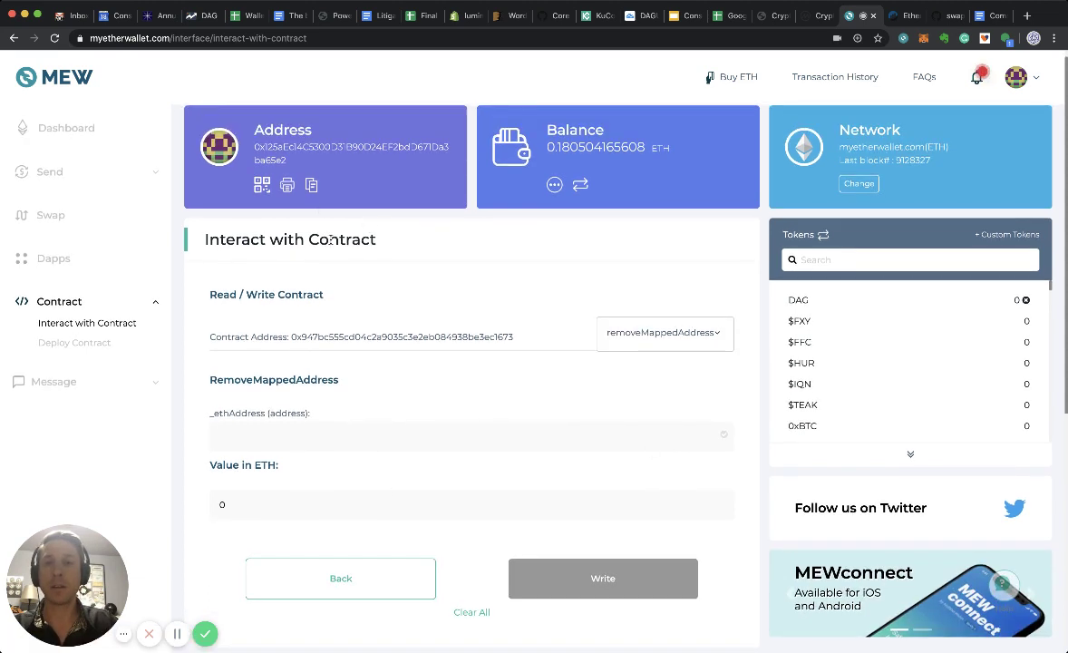
left_click(311, 184)
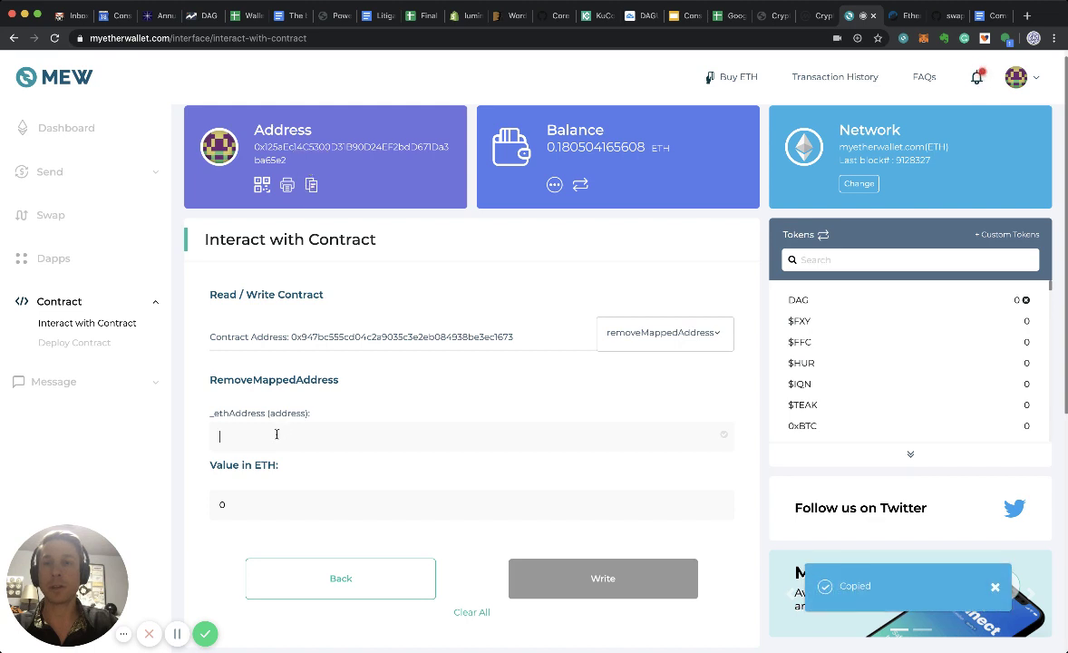
key("super+v")
scroll(306, 467, "down", 1)
scroll(543, 555, "down", 1)
left_click(566, 559)
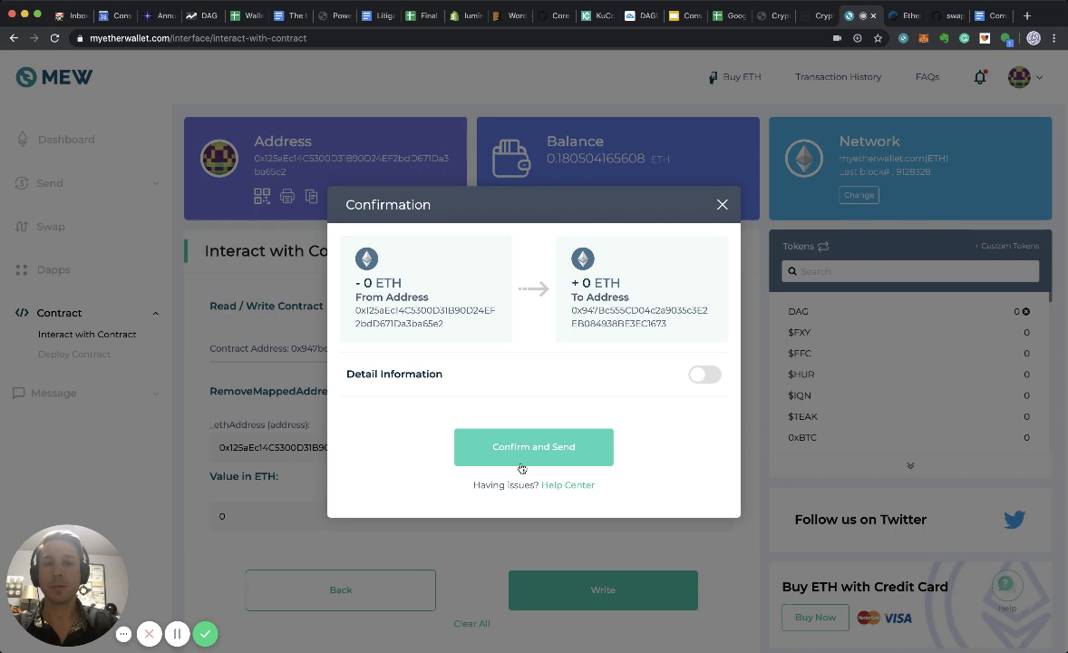
left_click(522, 428)
left_click(523, 465)
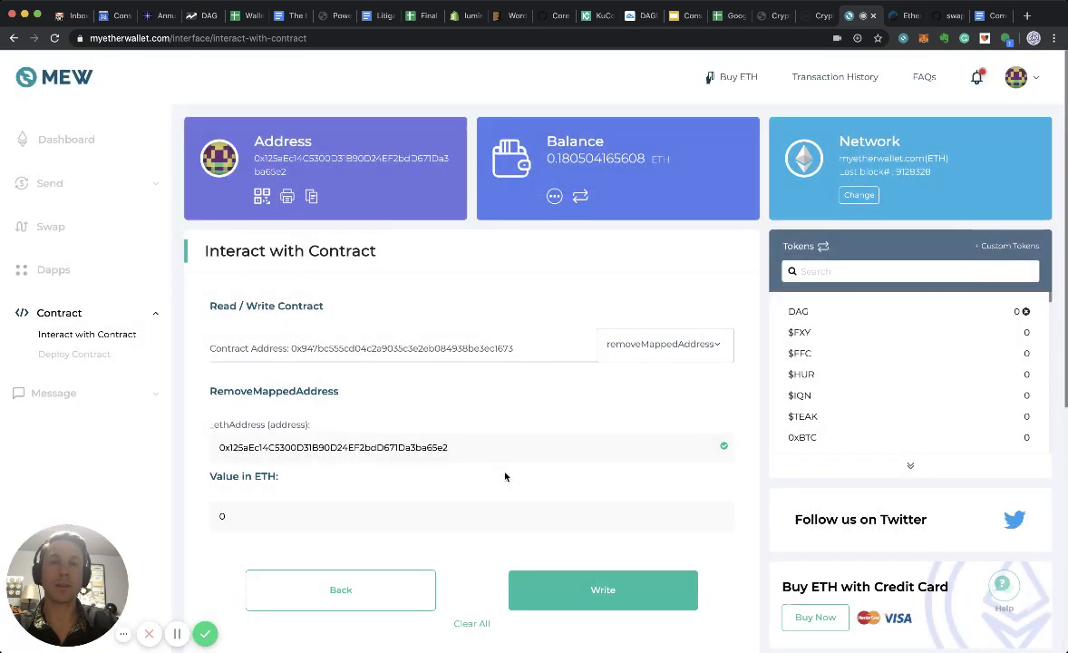
scroll(505, 476, "down", 1)
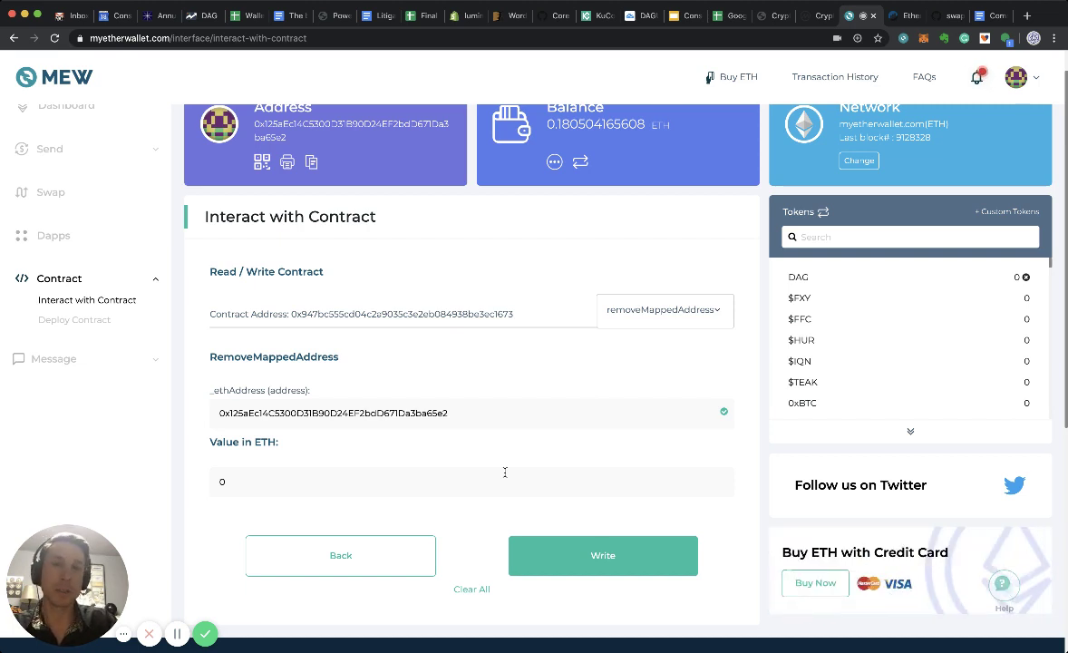
Step: Switch to mapAddress, change _dagAddress to 'newdagwallet02', and send the transaction
left_click(665, 311)
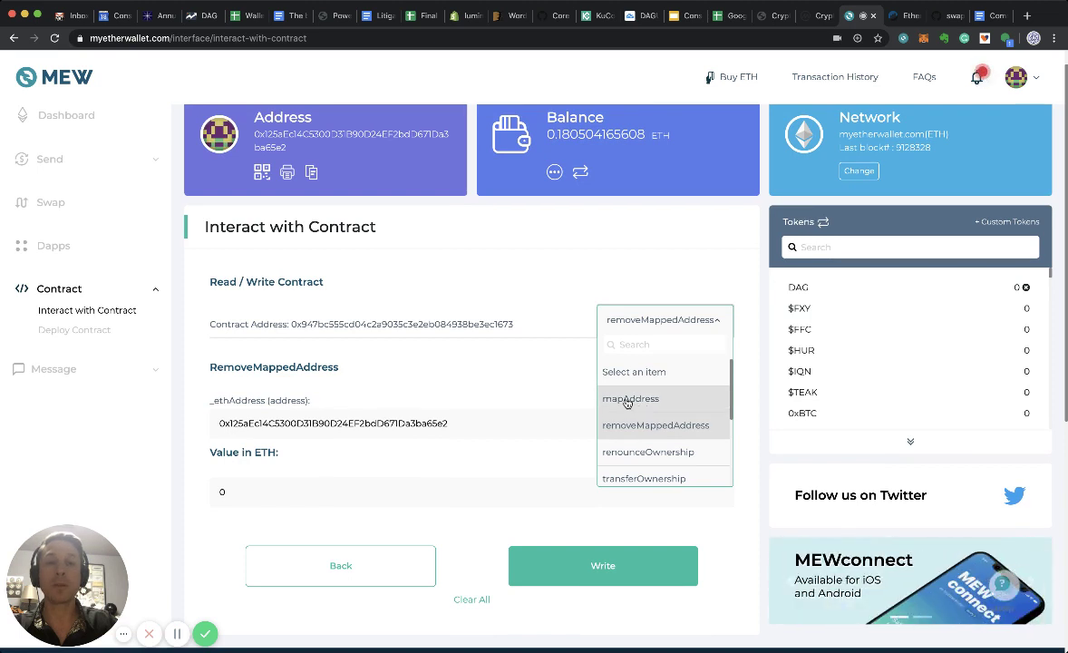
left_click(625, 399)
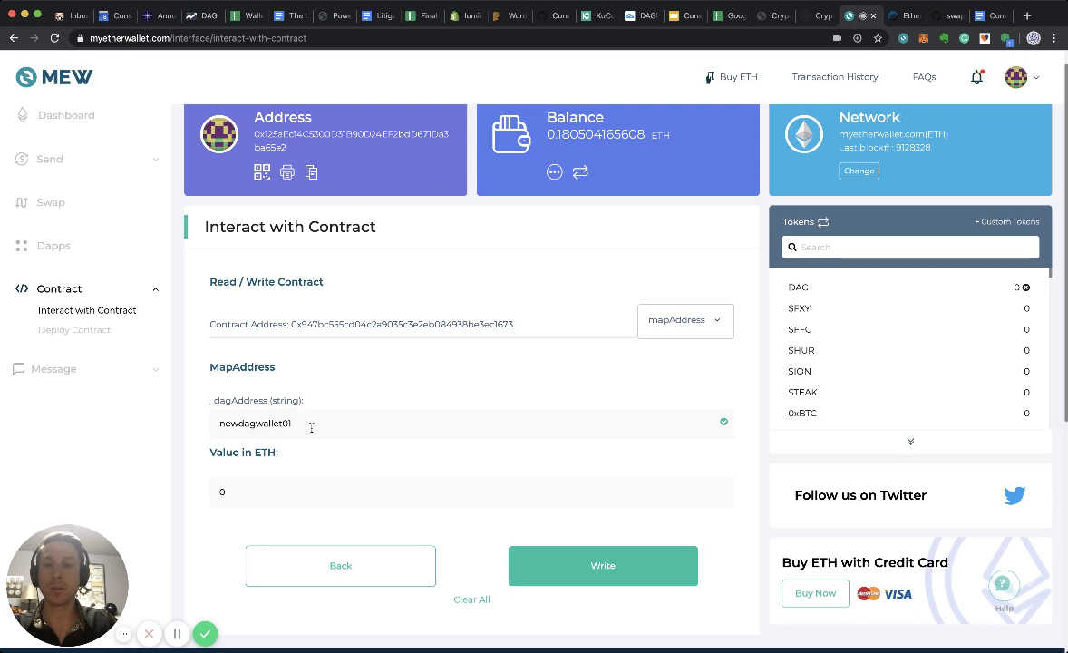
key("BackSpace")
type("2")
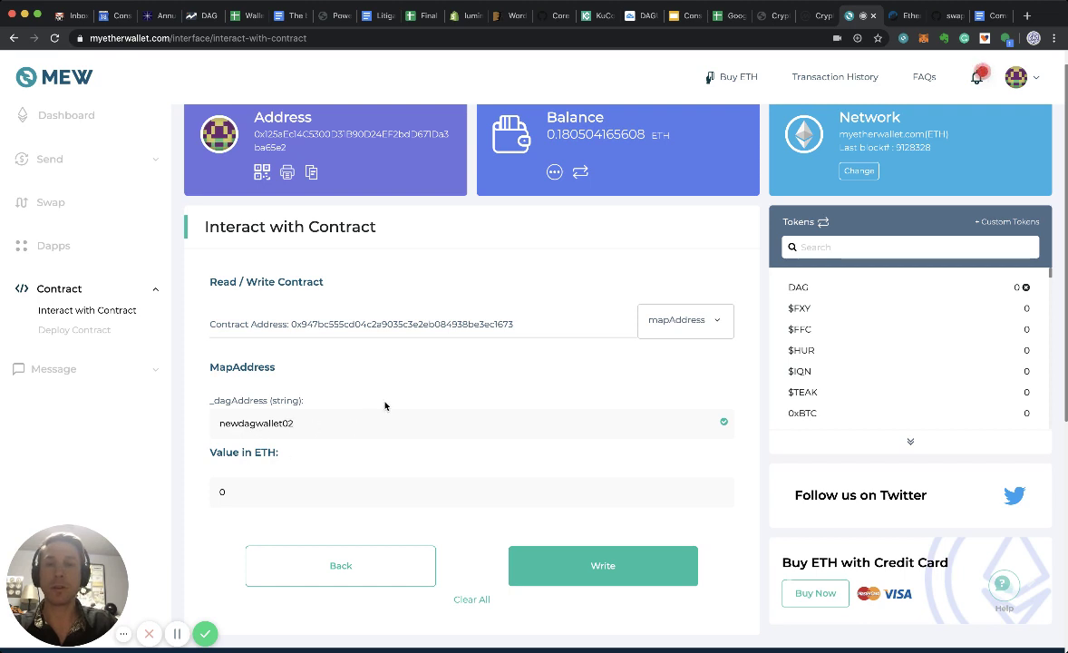
left_click(583, 567)
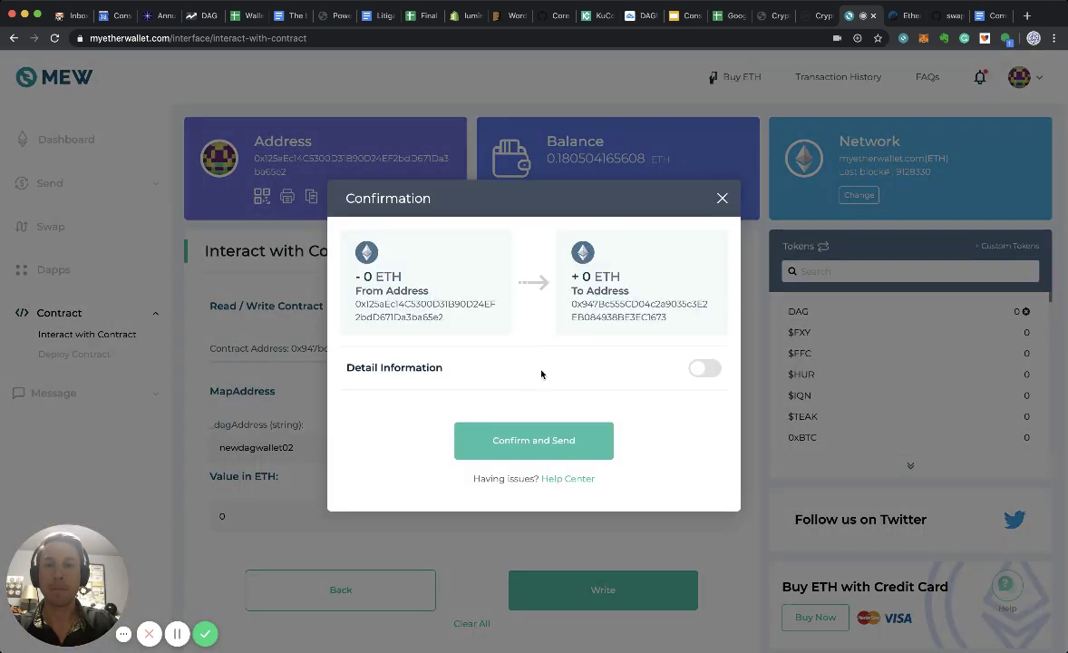
left_click(530, 444)
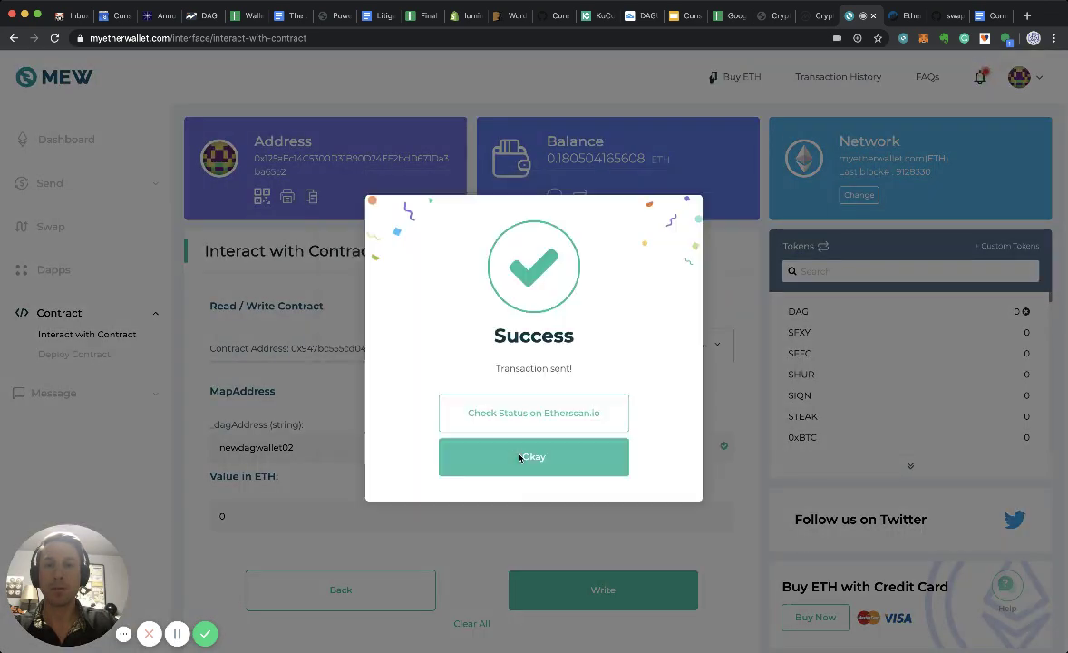
left_click(522, 472)
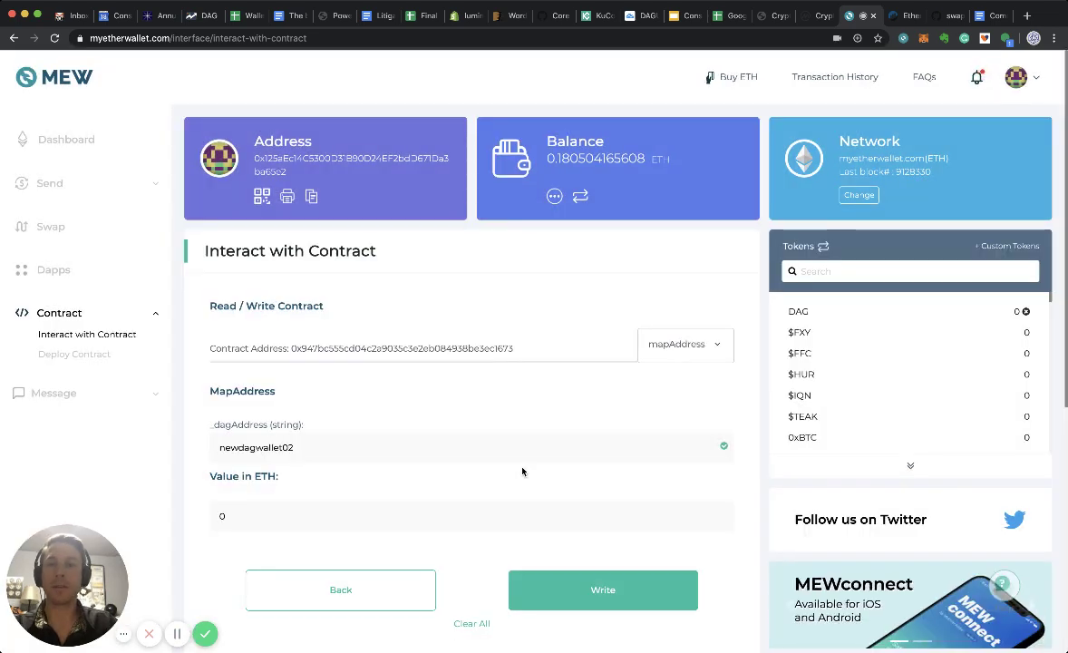